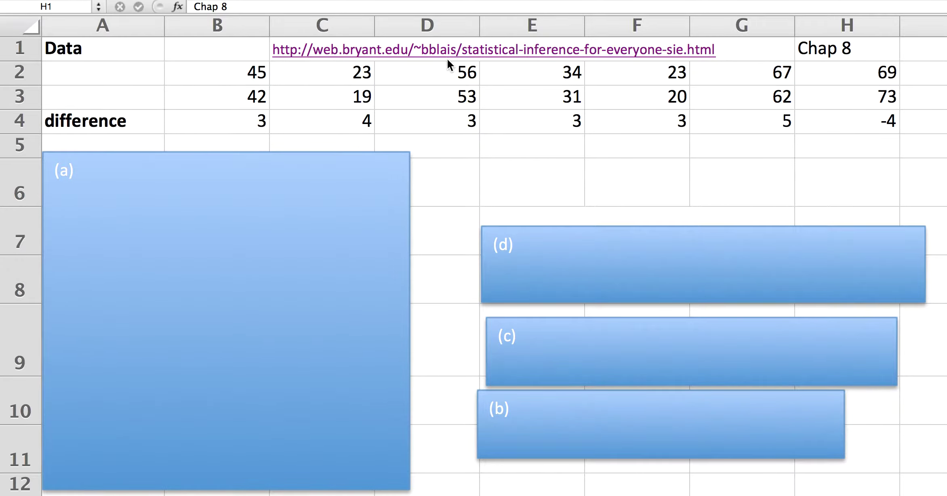
Go through the values of the first data row, from B2 across to column H
left_click(231, 73)
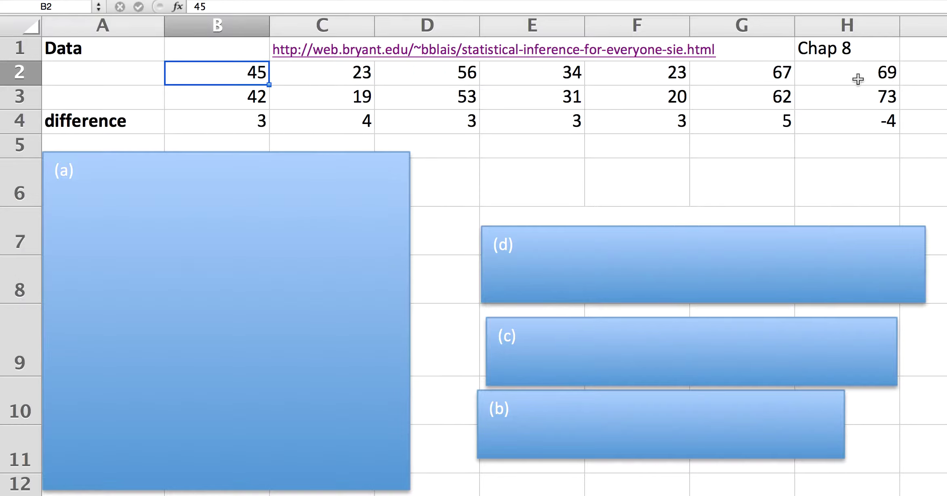
key("Right")
key("Right")
key("Right")
key("Right")
key("Right")
key("Right")
key("Left")
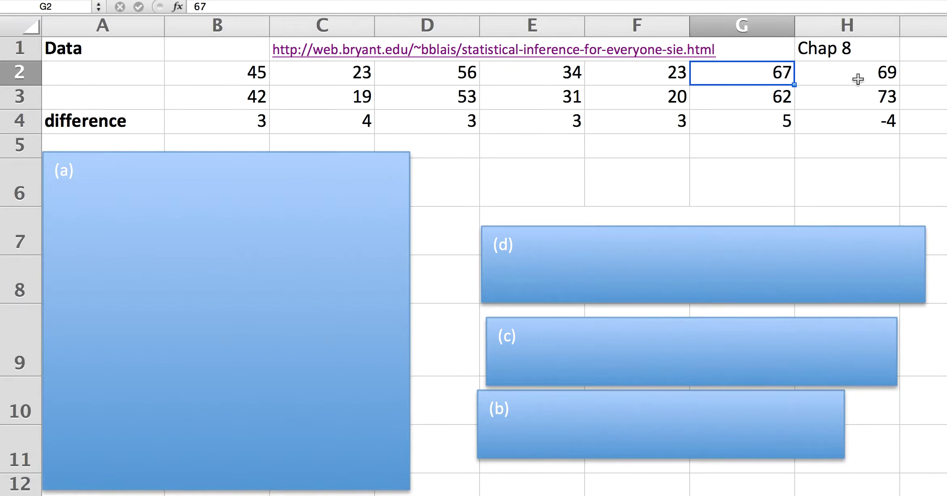
Go through the values of the second data row, from B3 across to column H
left_click(258, 97)
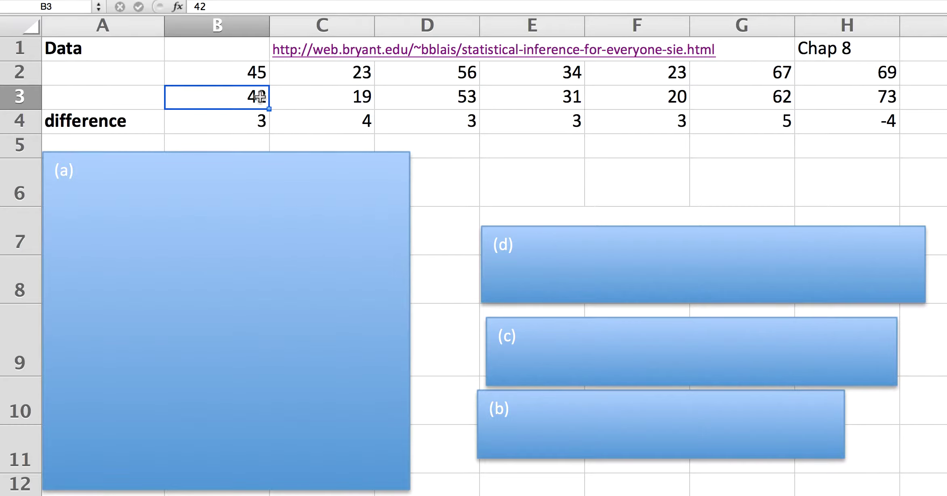
key("Right")
key("Right")
key("Right")
key("Right")
key("Right")
key("Right")
key("Right")
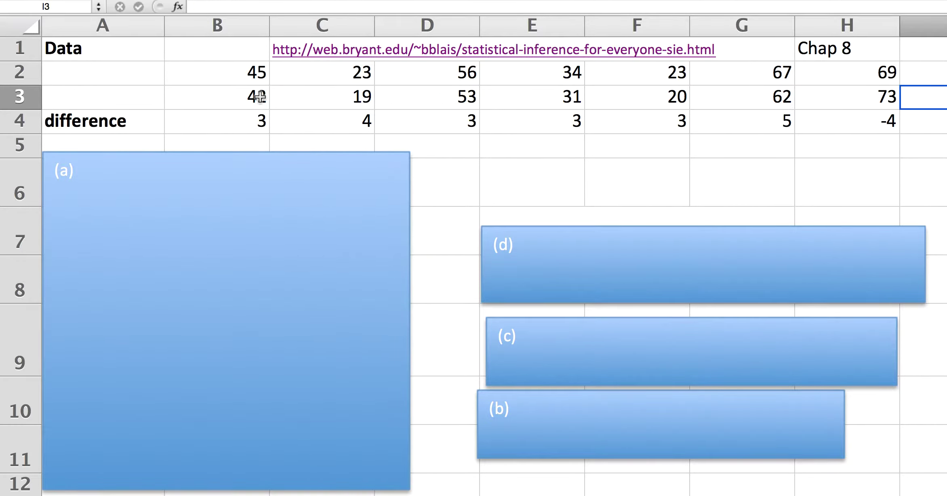
Compare the first data pair in B2 and B3 with its difference formula in B4
key("Left")
key("Left")
key("Left")
key("Left")
key("Left")
key("Left")
key("Left")
key("Up")
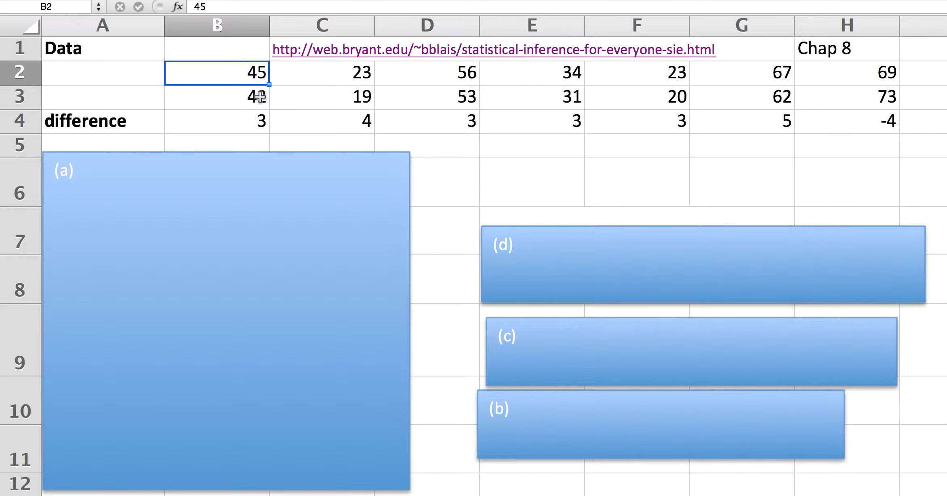
key("Down")
key("Down")
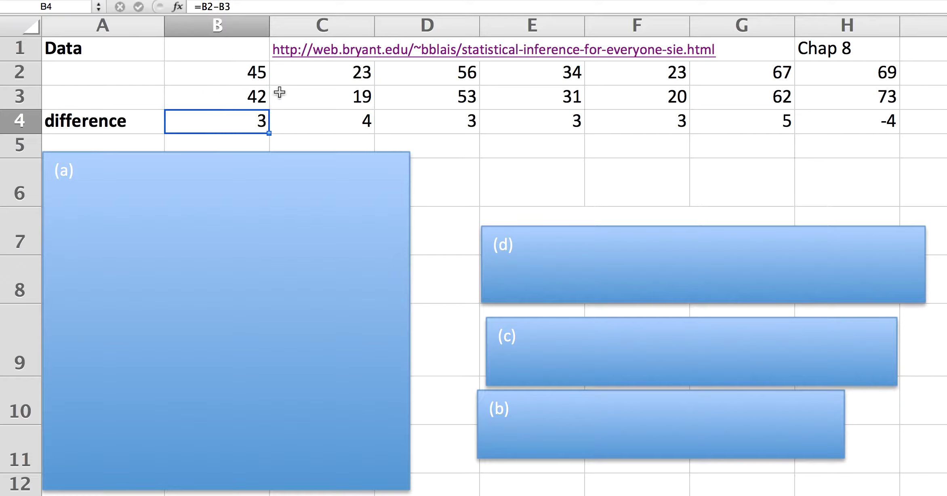
Examine the remaining differences in row 4, from column C across to column H
left_click(323, 114)
key("Right")
key("Right")
key("Right")
key("Right")
key("Right")
key("Right")
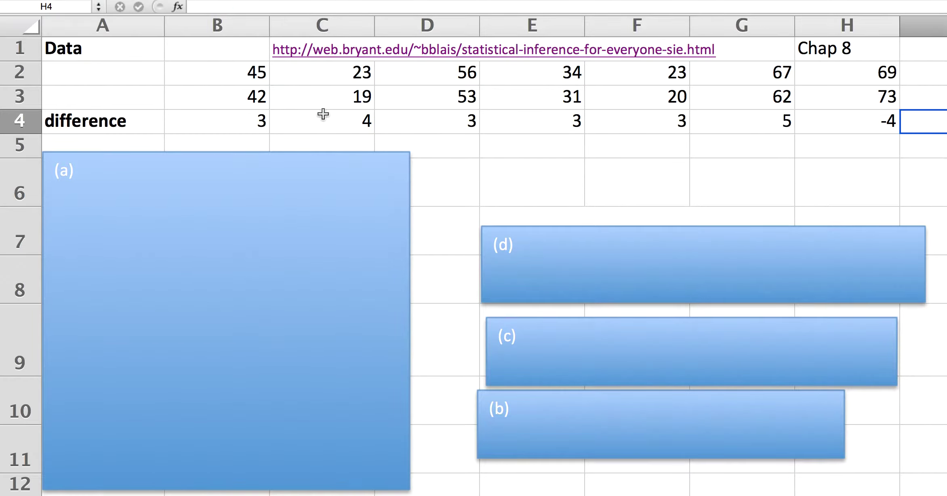
key("Left")
key("Left")
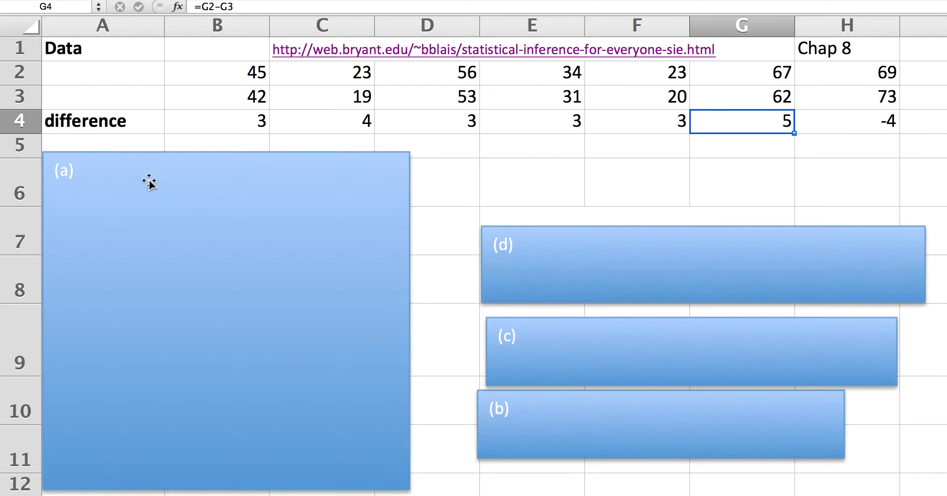
Delete the cover rectangle (a) and inspect the mean and standard deviation formulas in B6 and B7
left_click(211, 194)
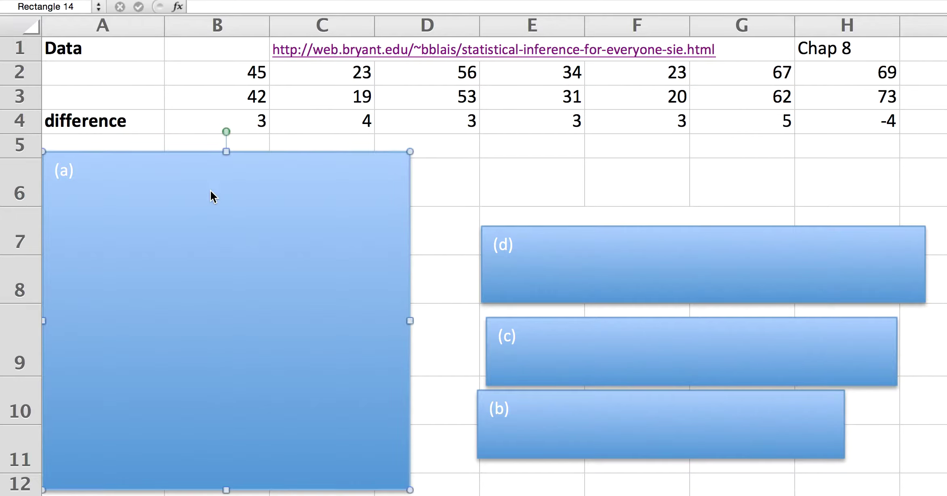
key("Delete")
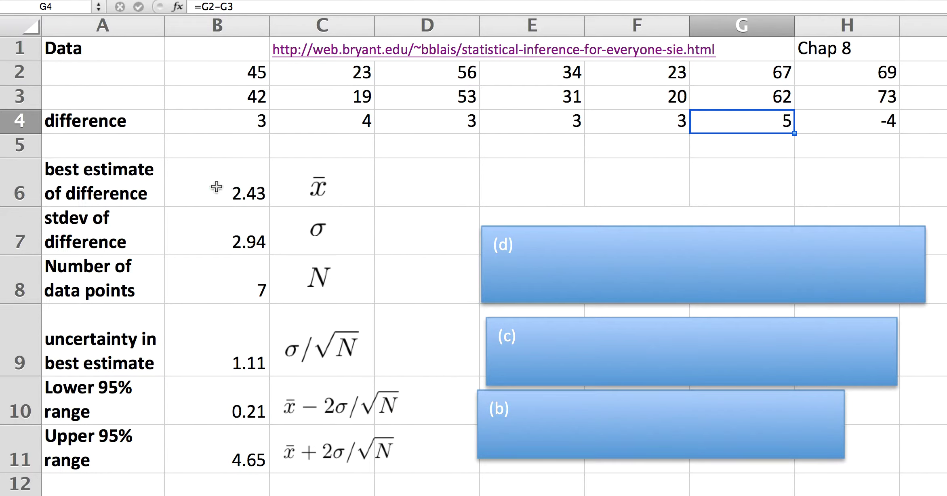
left_click(217, 187)
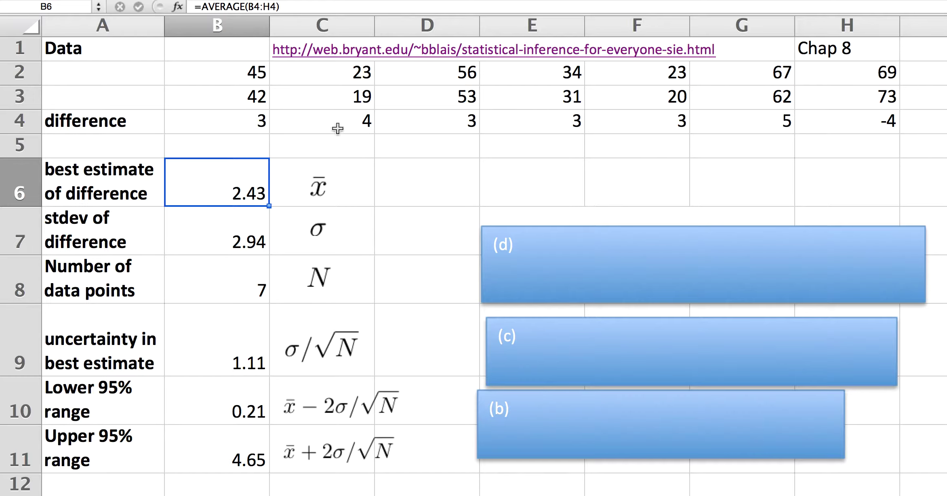
left_click(244, 243)
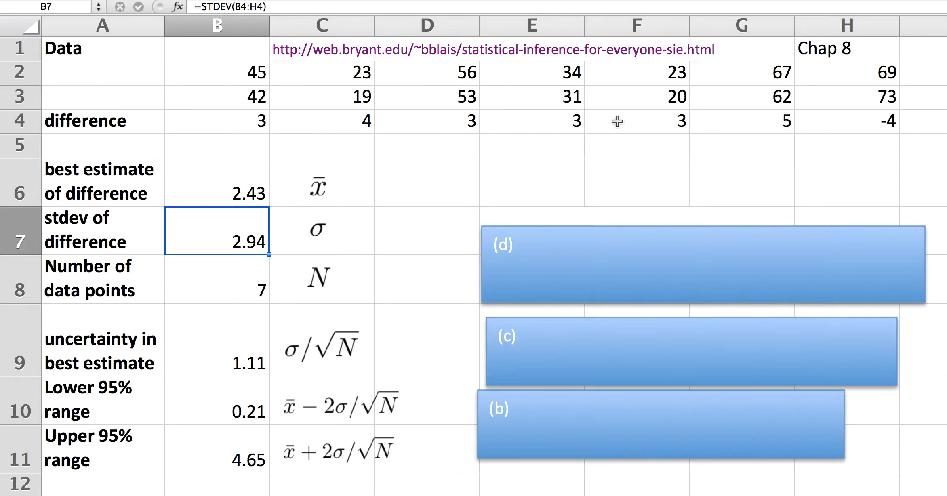
Try 4 as the last difference in H4 and set the cell back to -4
left_click(877, 126)
type("4")
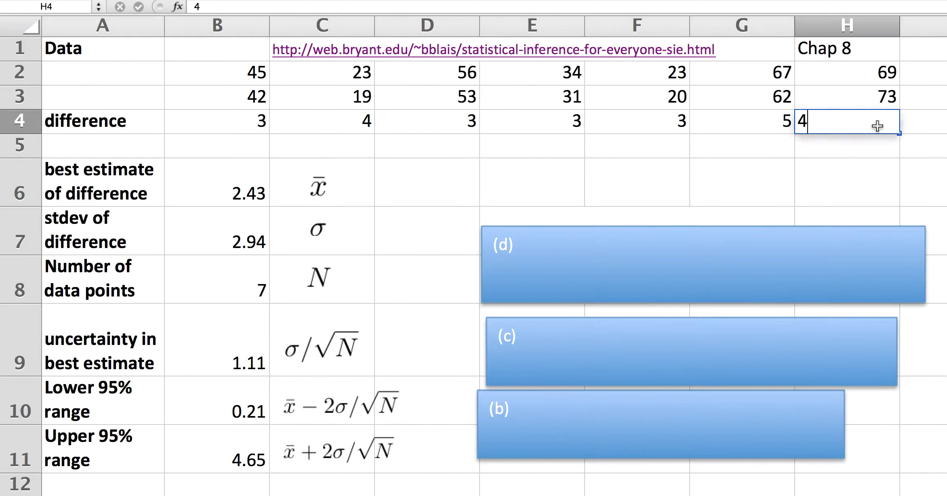
key("Return")
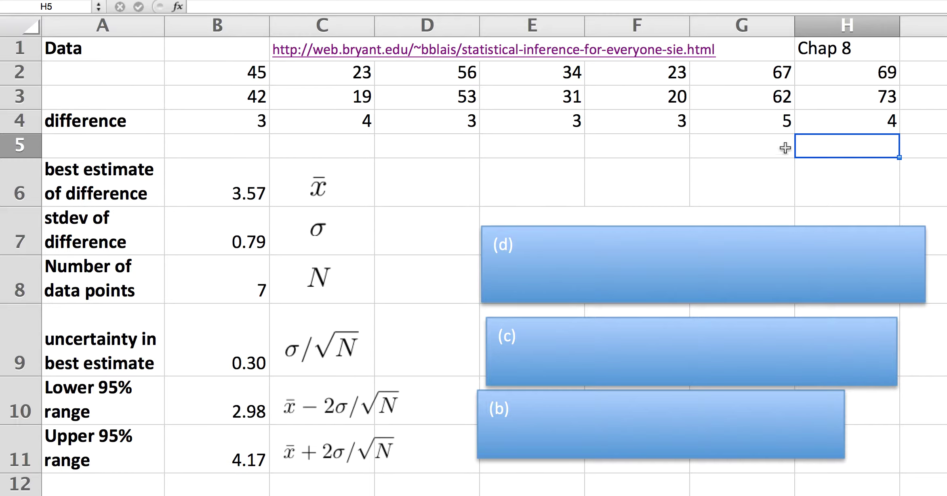
left_click(866, 123)
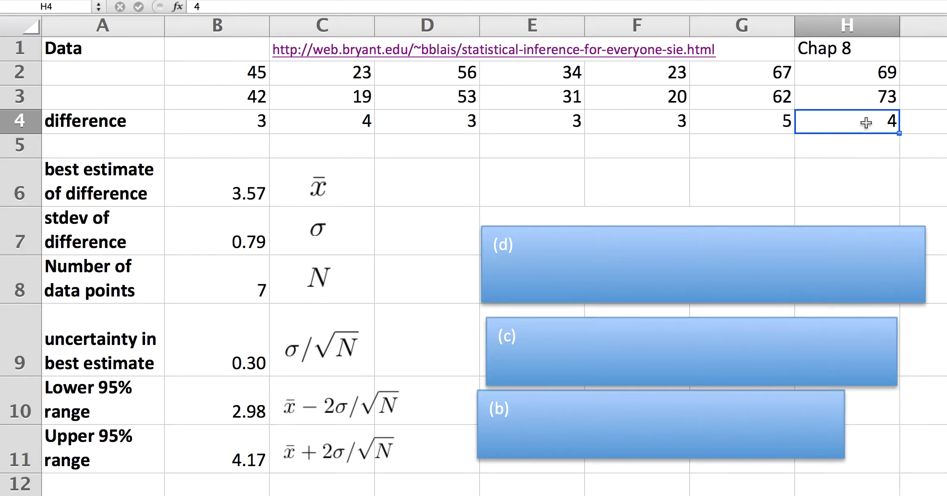
type("-4")
key("Return")
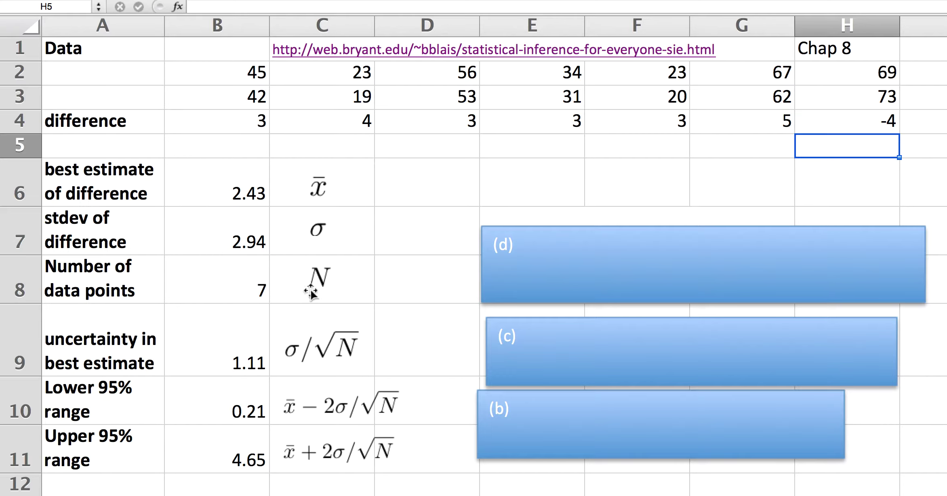
Inspect the number of data points in B8 and the uncertainty formula in B9
left_click(241, 293)
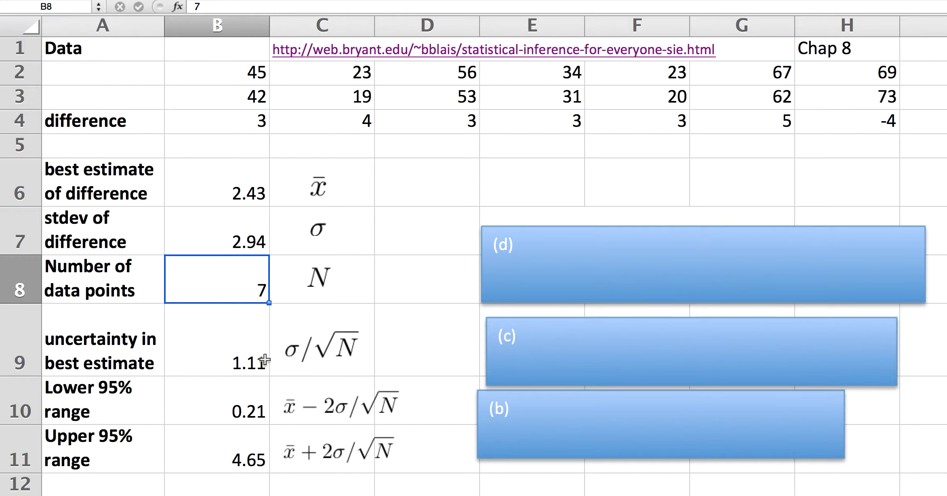
left_click(234, 352)
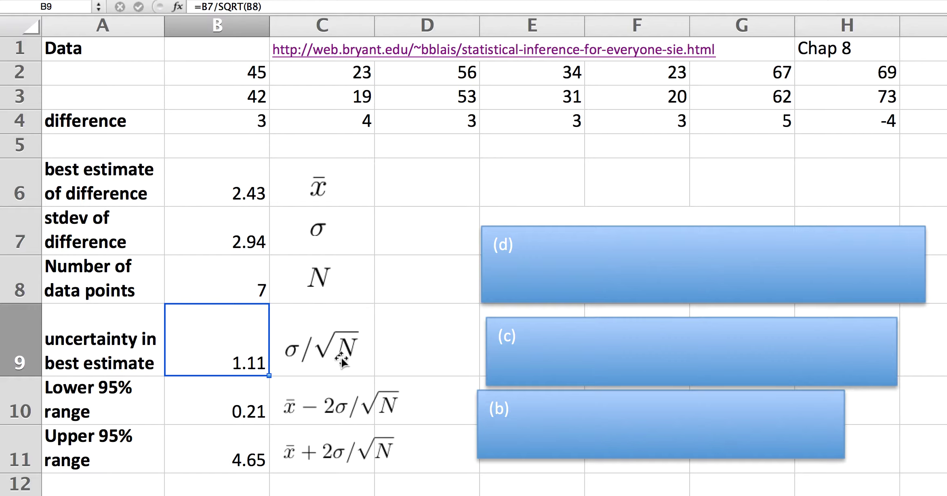
Delete the cover rectangle (b) and inspect the lower and upper 95% range formulas in B10 and B11
left_click(575, 423)
key("Delete")
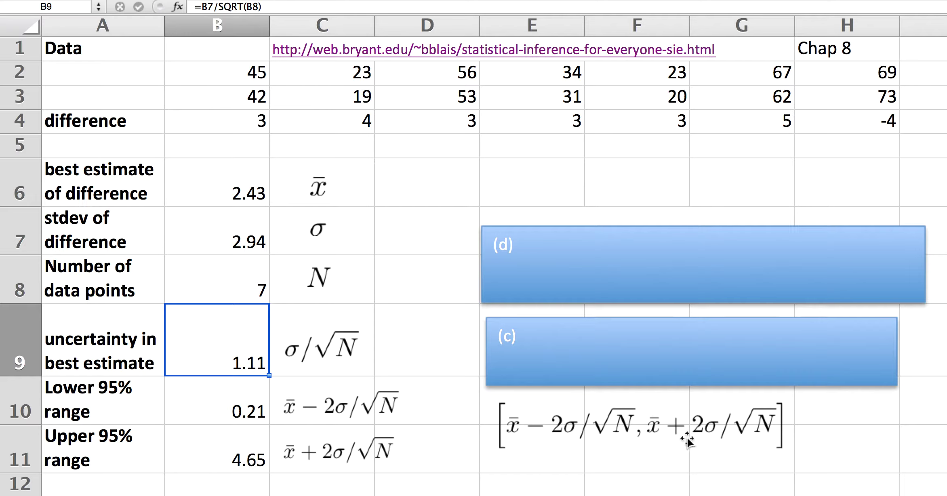
left_click(238, 411)
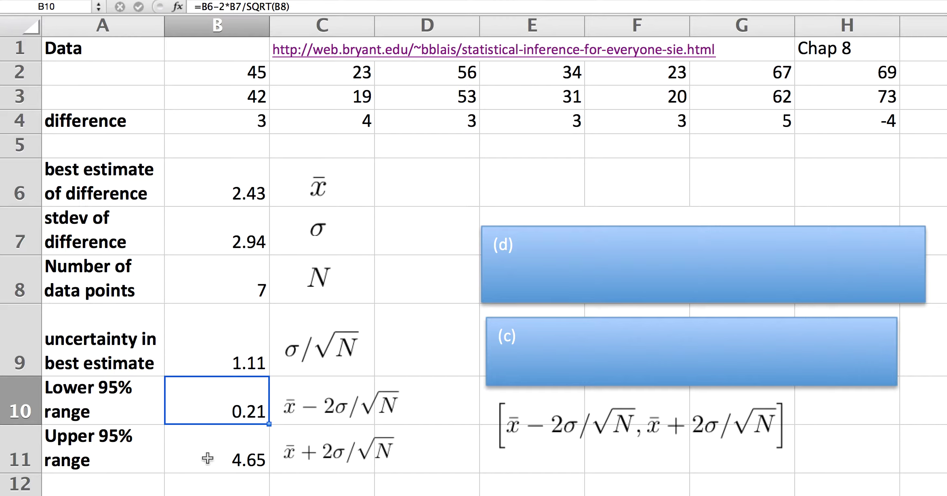
left_click(230, 455)
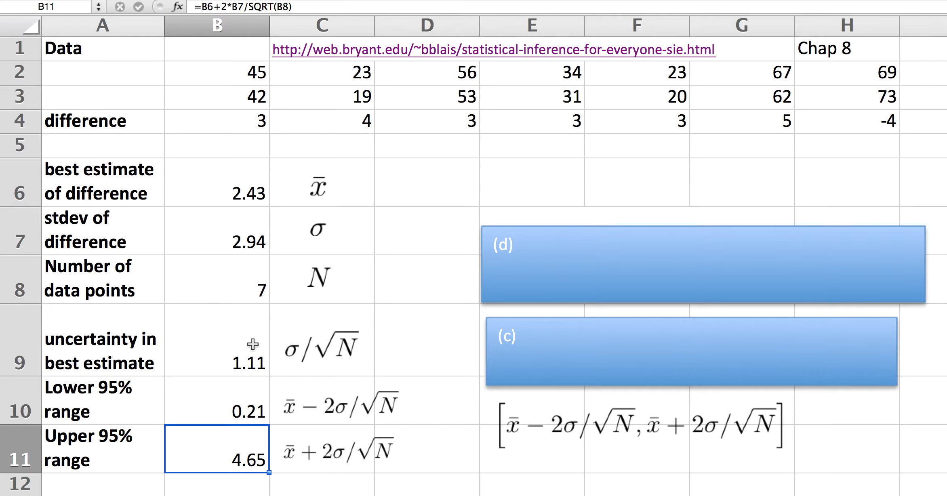
Delete the cover rectangles (c) and (d) to uncover the interval notation and the questions about interpreting intervals
left_click(589, 355)
key("Delete")
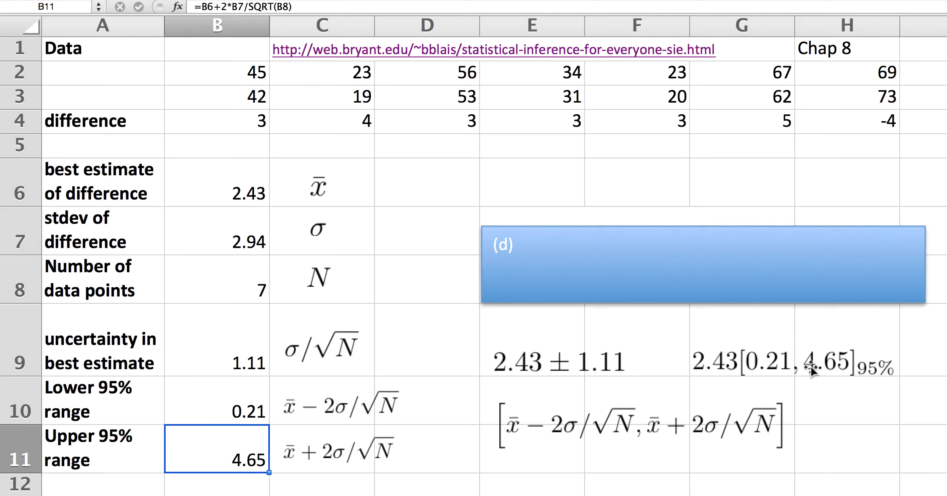
left_click(732, 283)
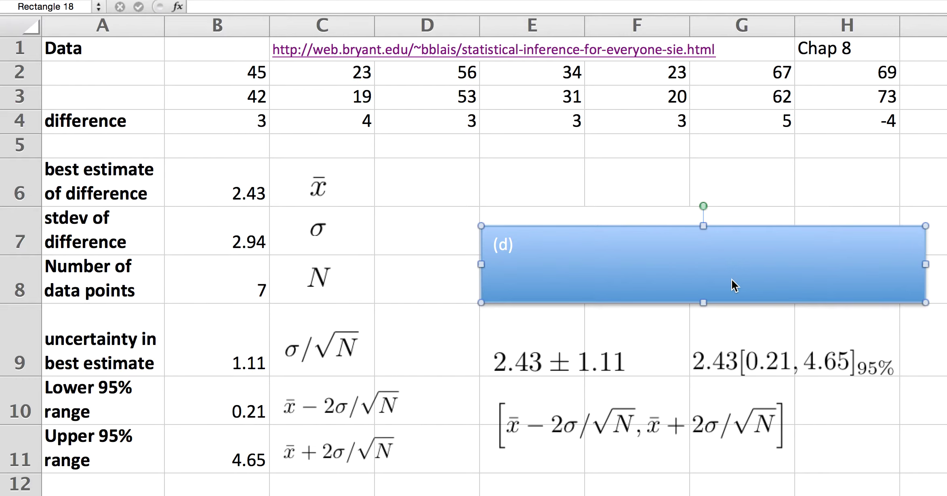
key("Delete")
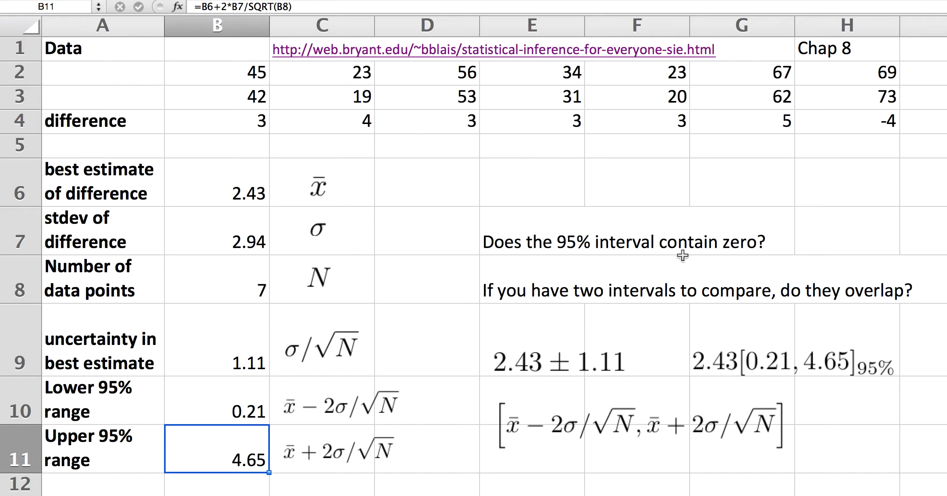
Change the second data row by setting E3 to 23 and F3 to 45
left_click(540, 94)
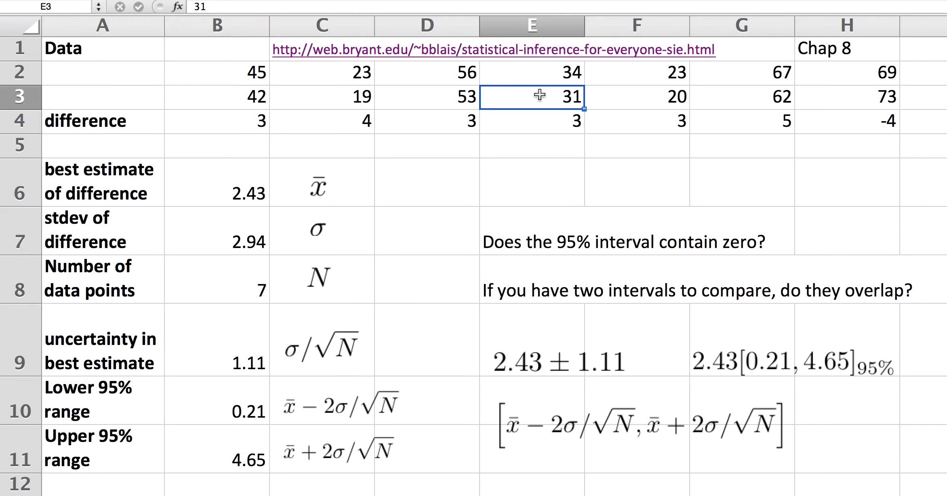
type("23")
key("Return")
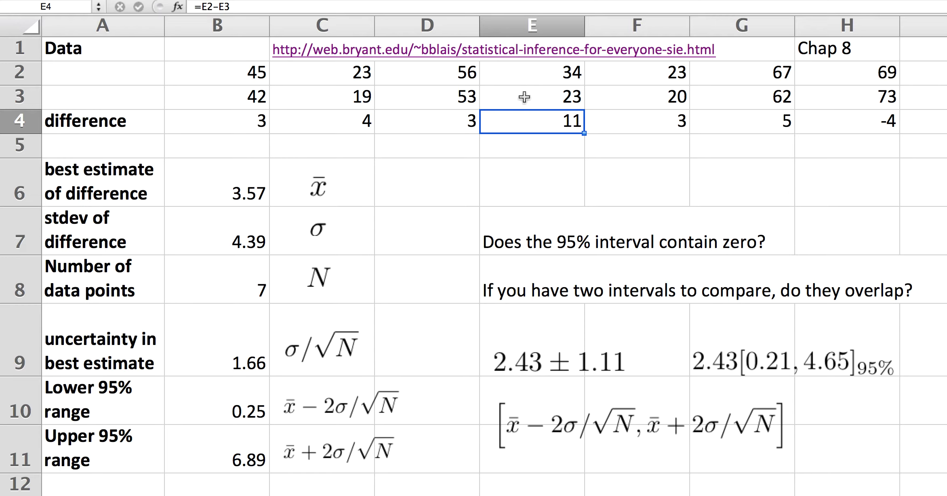
left_click(670, 98)
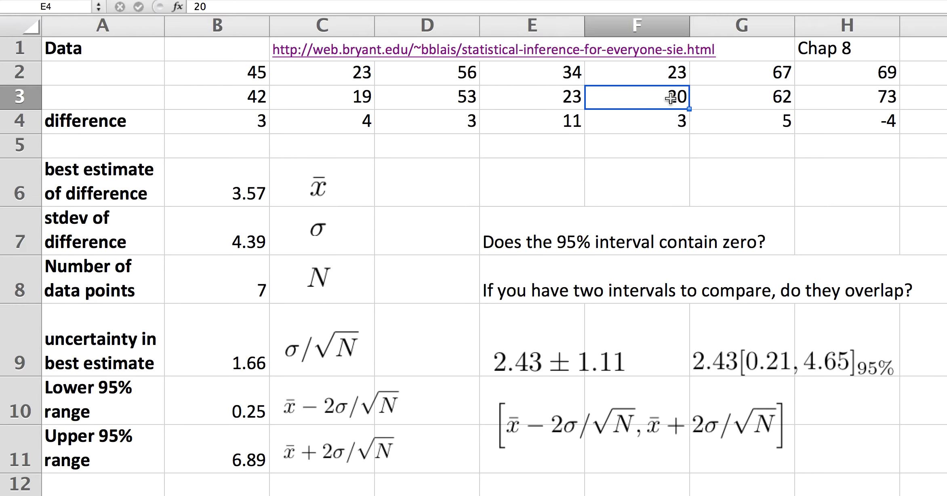
type("45")
key("Return")
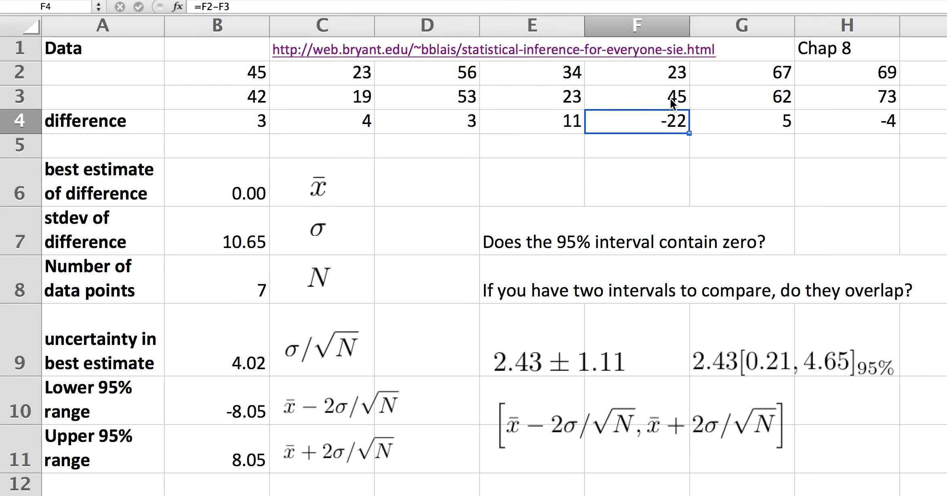